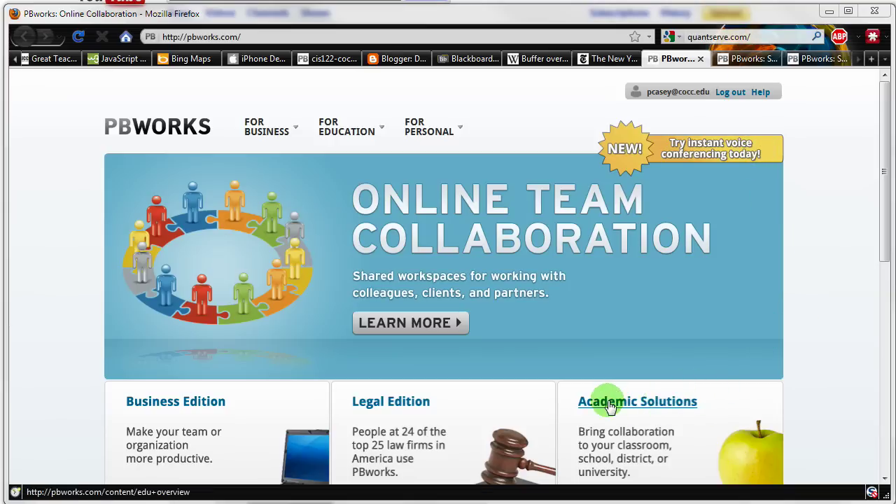
Step: From the academic plans page, start sign-up for the free Basic plan
click(743, 61)
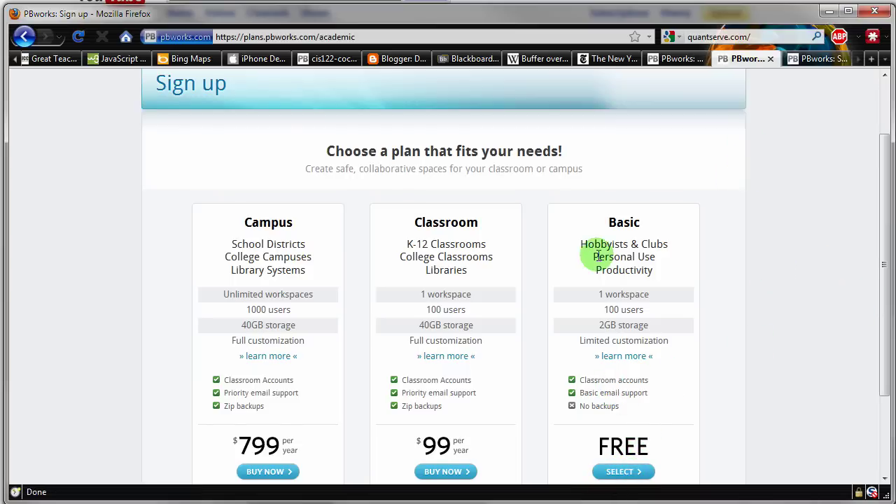
double_click(623, 222)
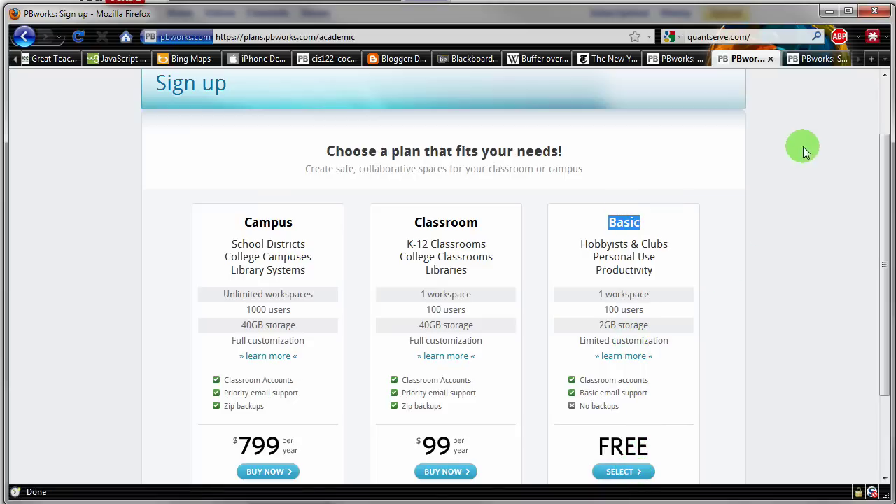
click(812, 60)
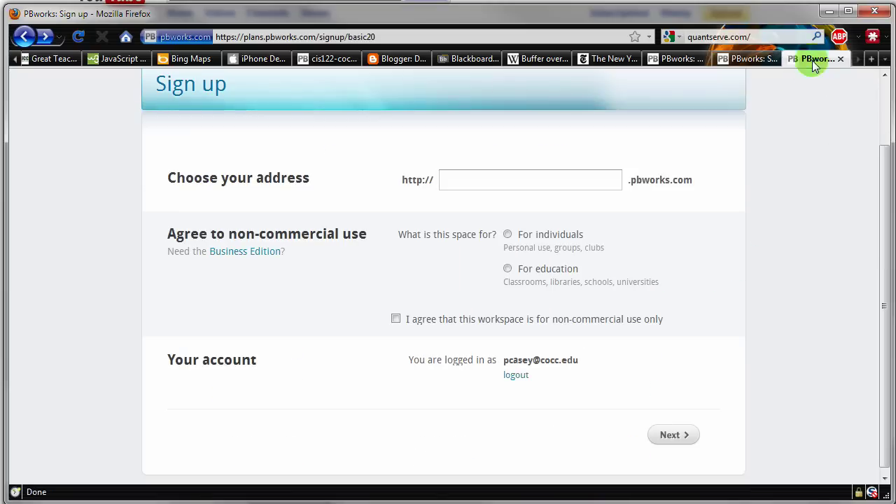
Step: Register cis122student.pbworks.com as an individual education workspace for non-commercial use only
click(463, 180)
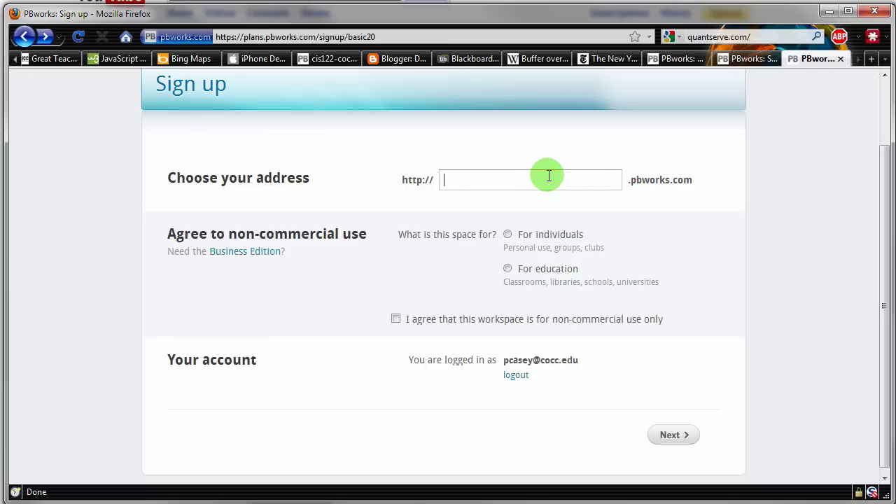
click(508, 235)
click(507, 269)
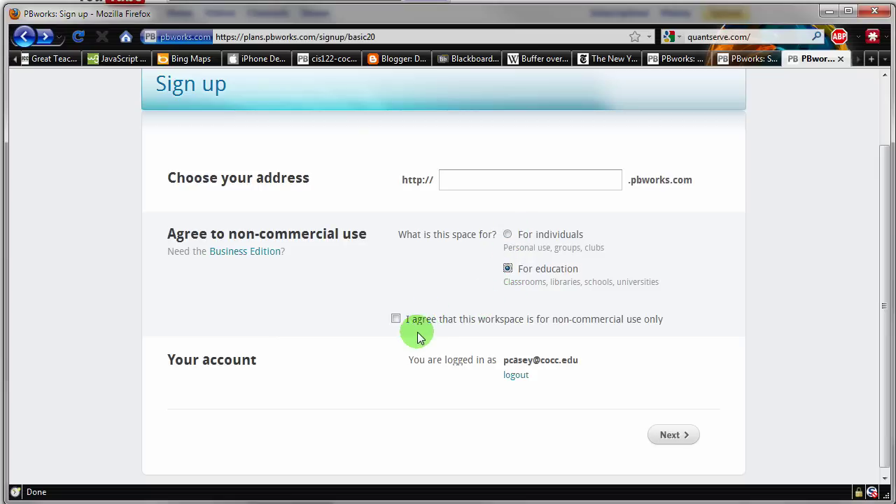
click(394, 318)
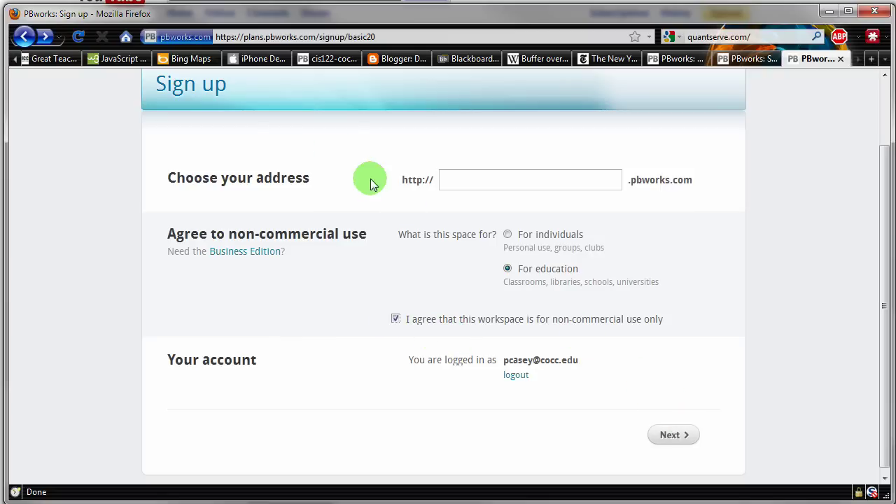
click(48, 36)
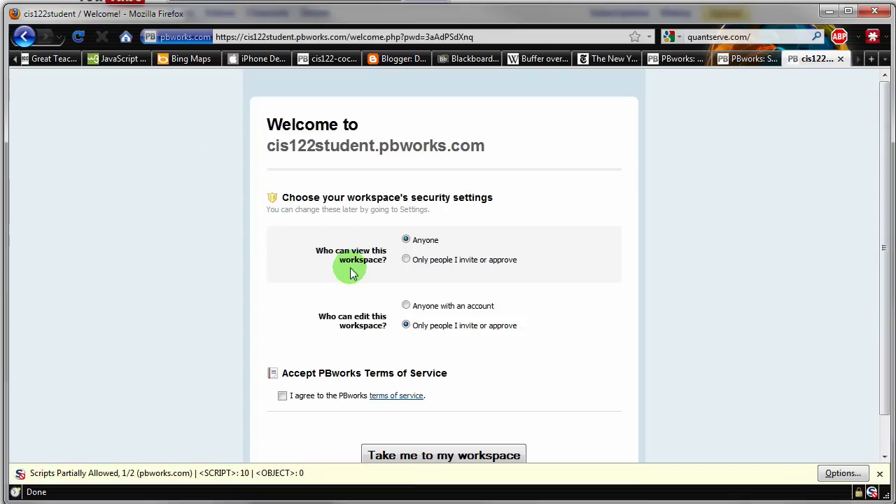
Step: Restrict viewing to invited or approved people, accept the terms of service, and enter the workspace
click(407, 260)
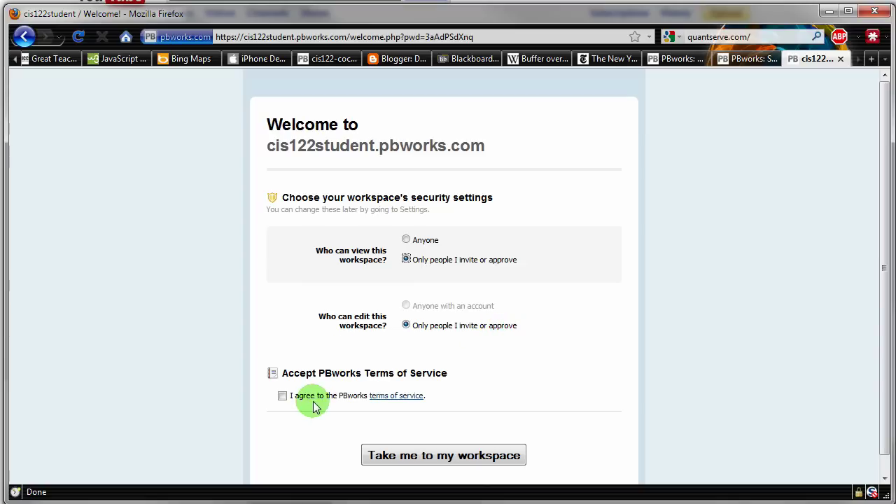
click(282, 397)
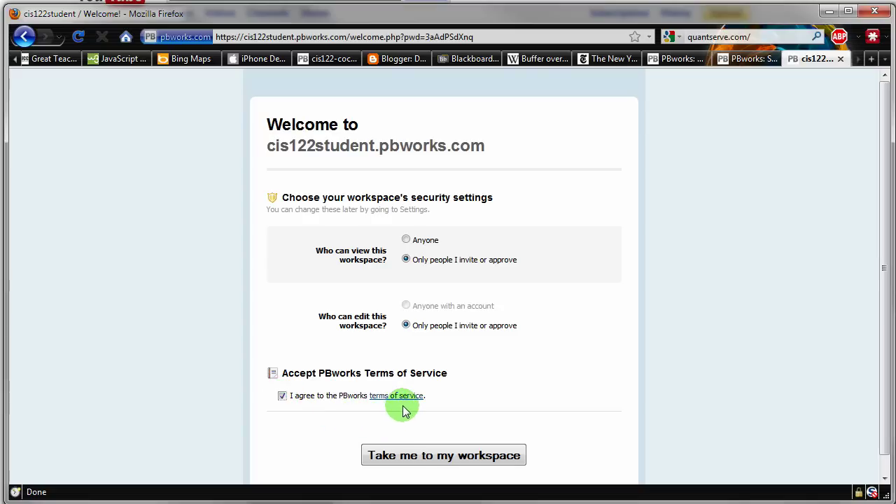
click(435, 457)
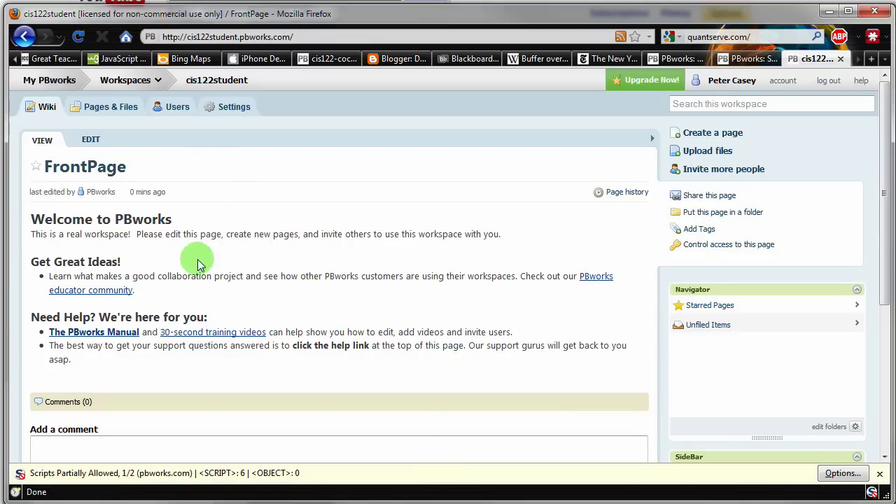
Step: Close the NoScript script-blocking notice over the FrontPage
click(879, 475)
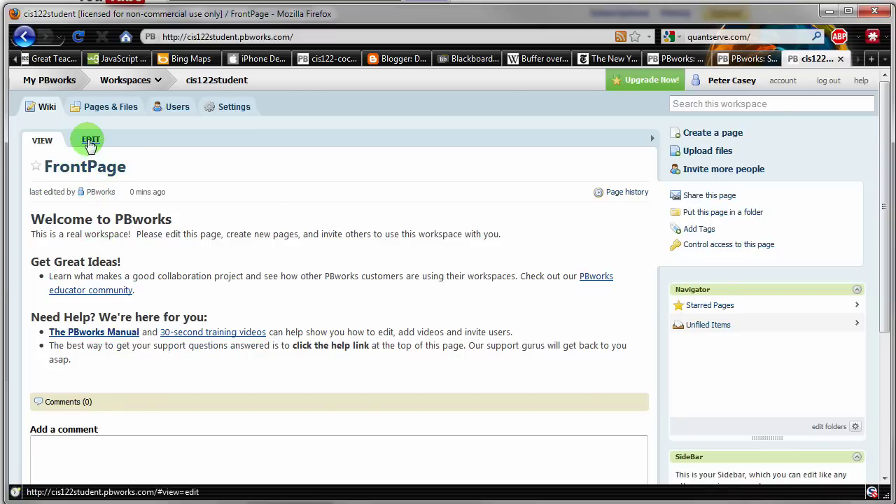
Step: Change the FrontPage heading to 'Welcome to my CIS 122 Portfolio' followed by the student's name
click(90, 141)
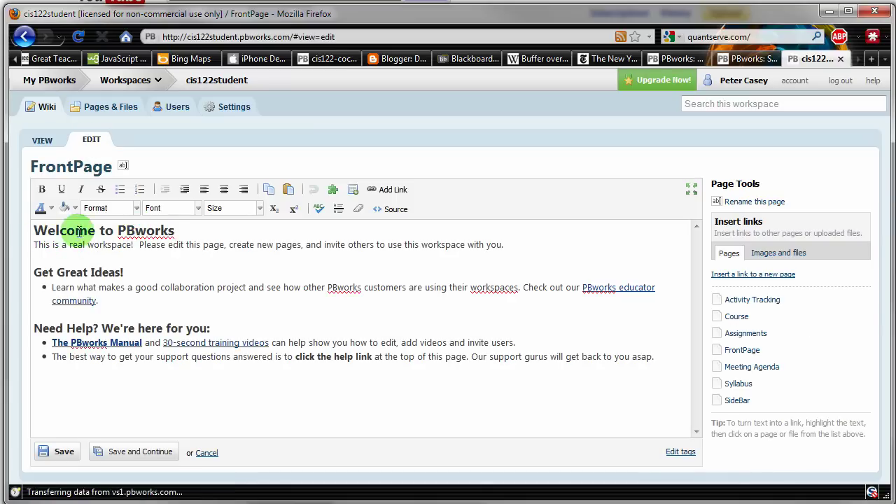
double_click(142, 231)
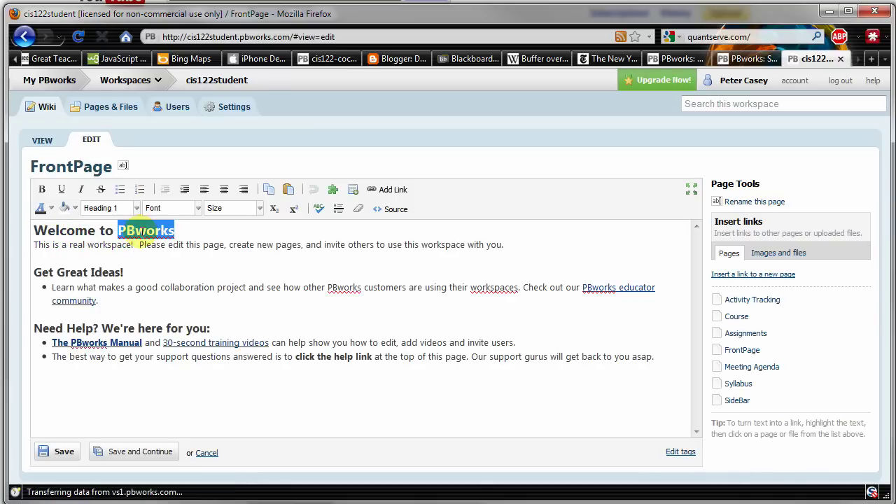
text(my CIS 122)
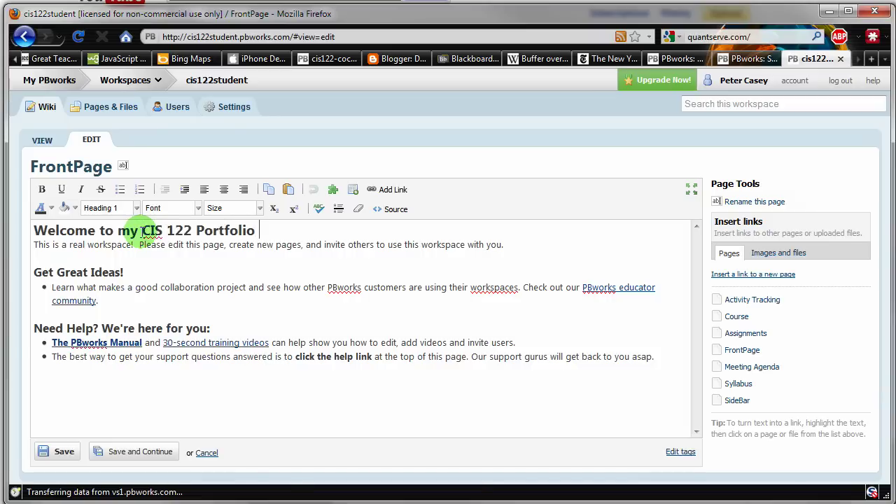
key(BackSpace)
text(Peter Casey)
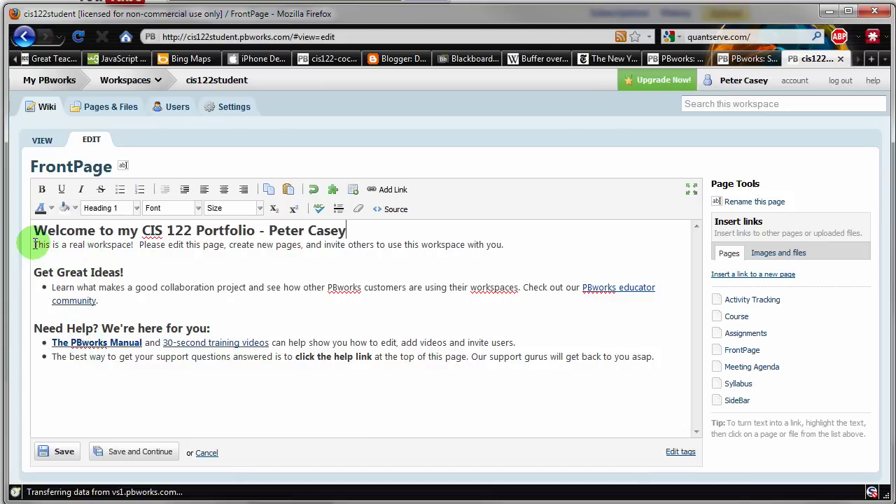
Step: Delete the default body text and save the FrontPage
drag(34, 242, 448, 412)
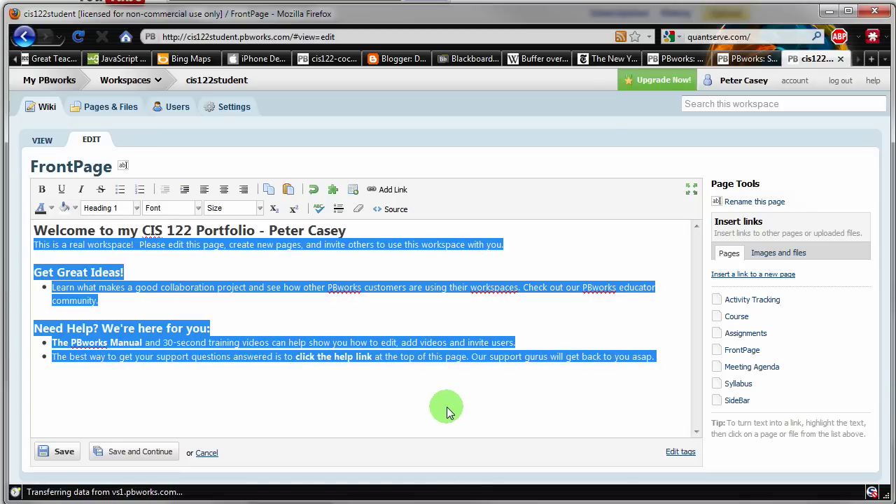
key(Delete)
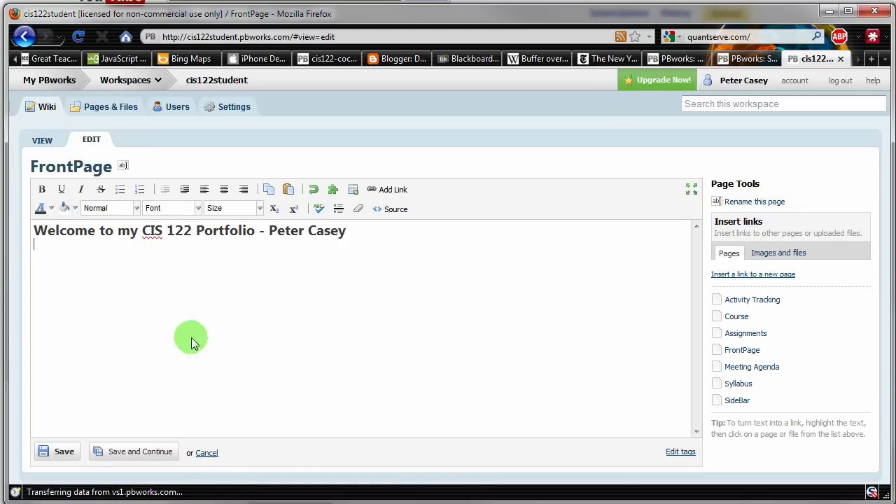
click(62, 452)
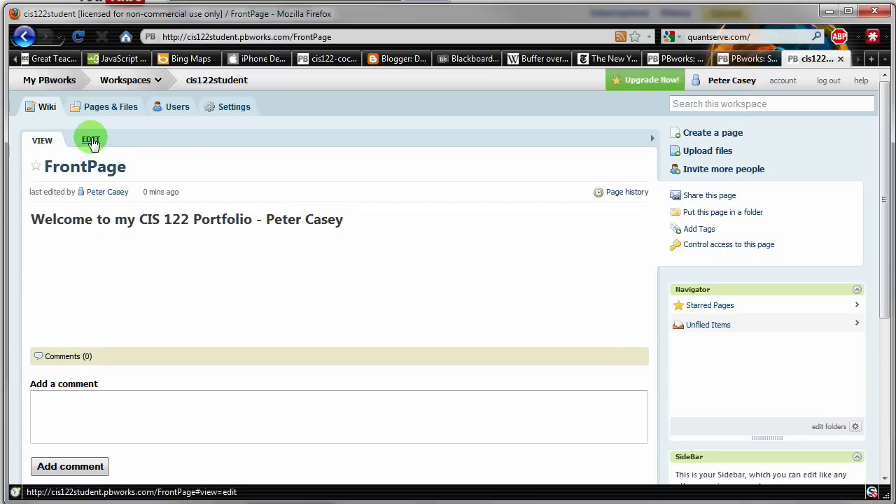
Step: Add an 'Introduction - About Me' line beneath the FrontPage heading
click(92, 141)
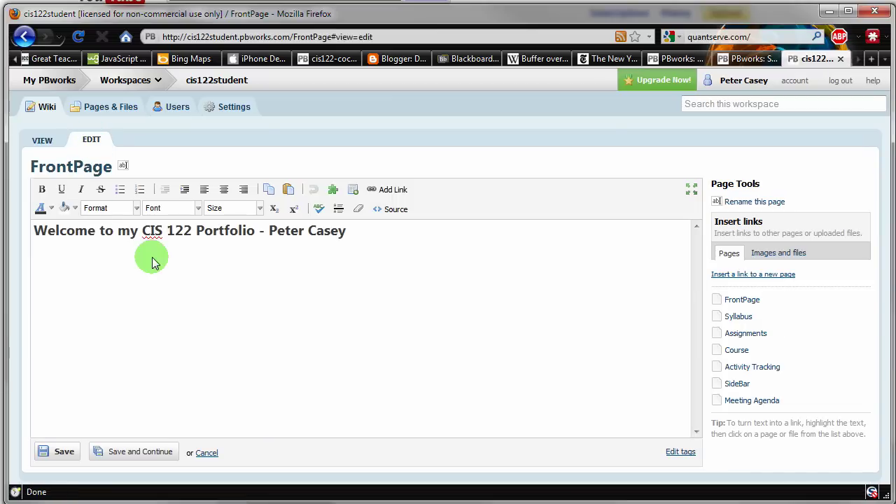
click(355, 238)
key(Return)
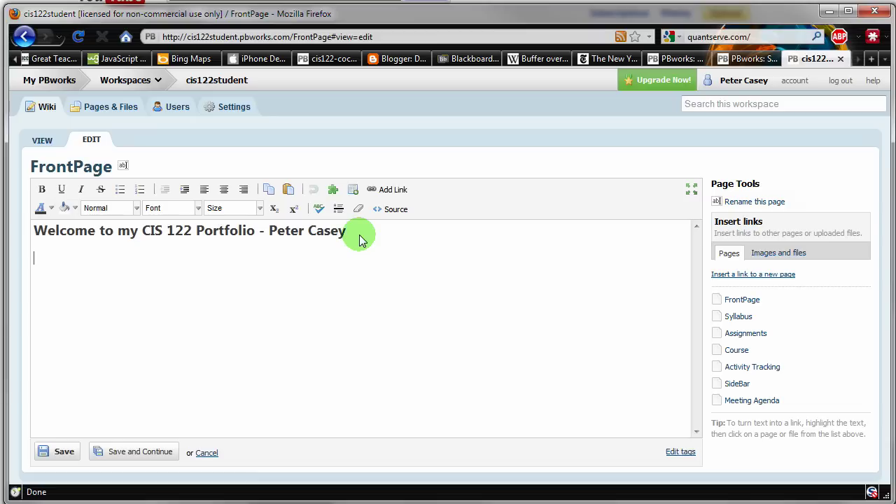
text(Introduction - About Me)
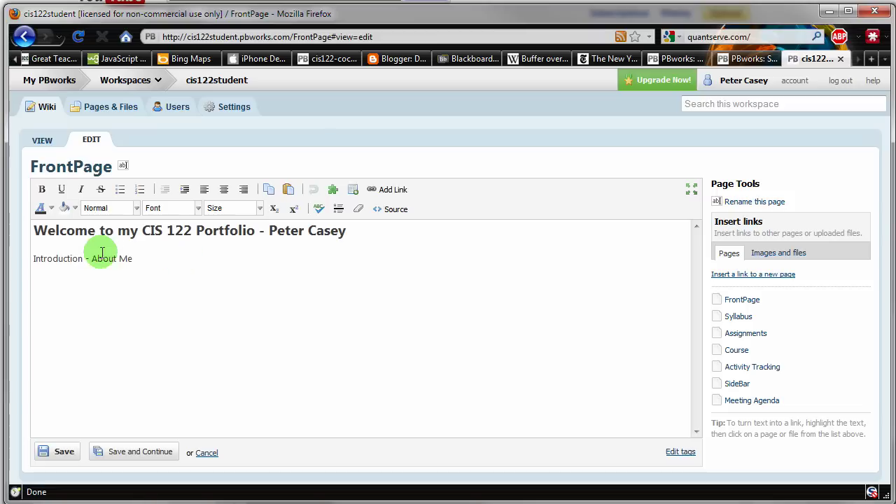
Step: Link 'Introduction - About Me' to a new page of that name and save FrontPage
drag(132, 258, 36, 265)
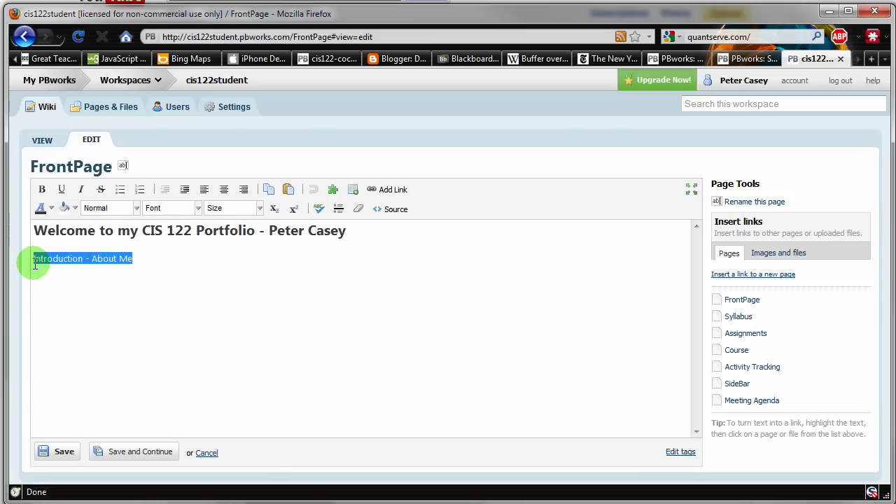
click(391, 191)
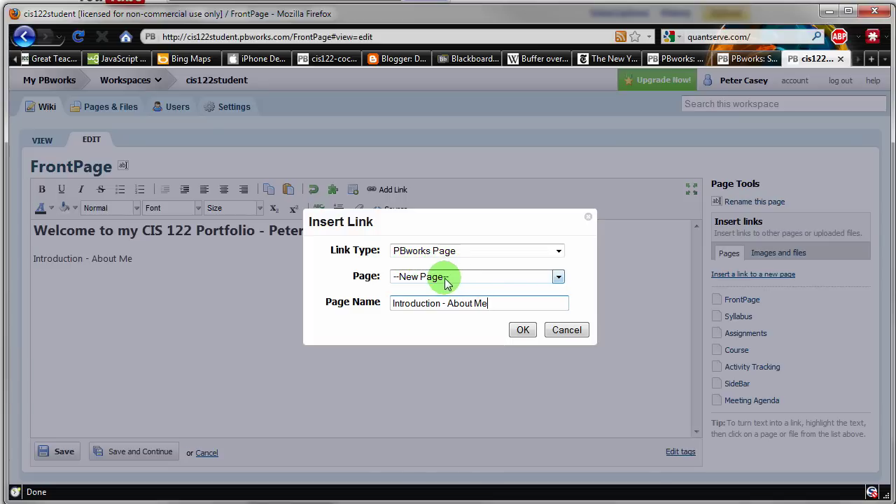
click(447, 277)
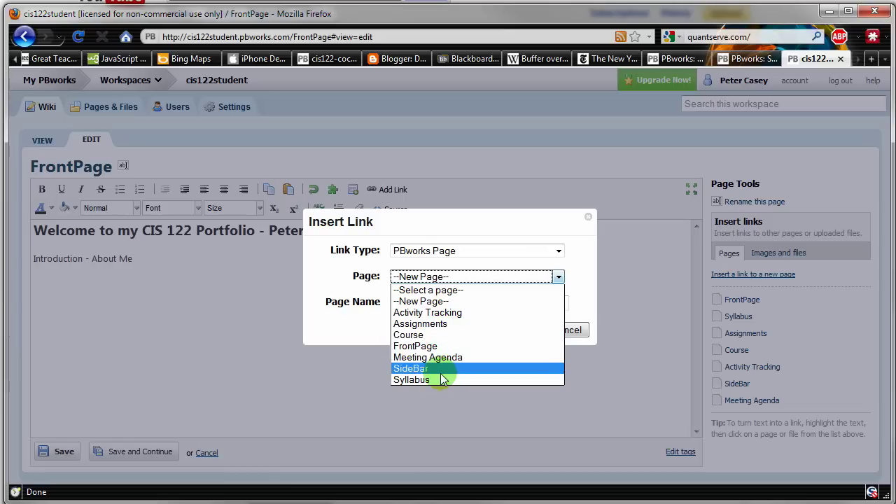
click(439, 279)
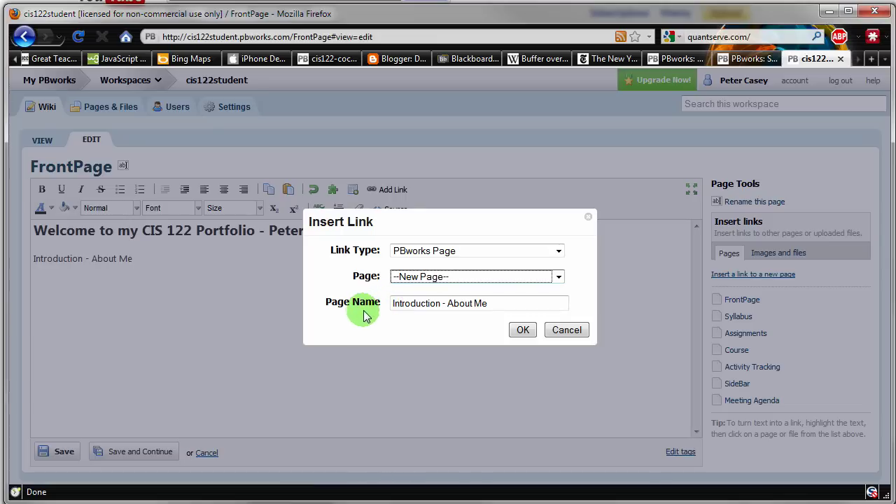
click(404, 308)
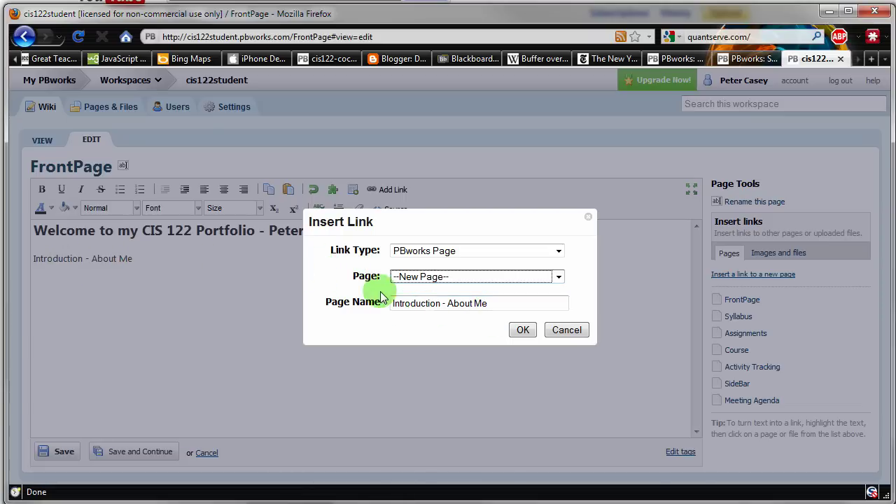
click(525, 331)
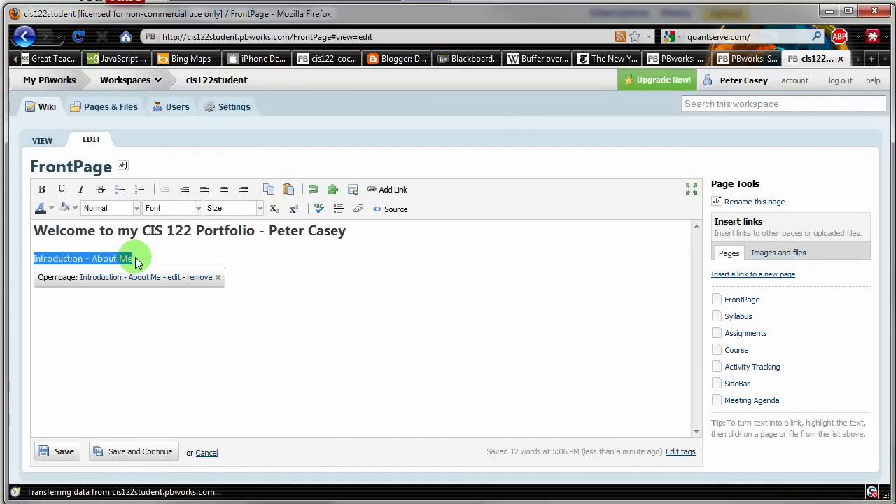
click(62, 454)
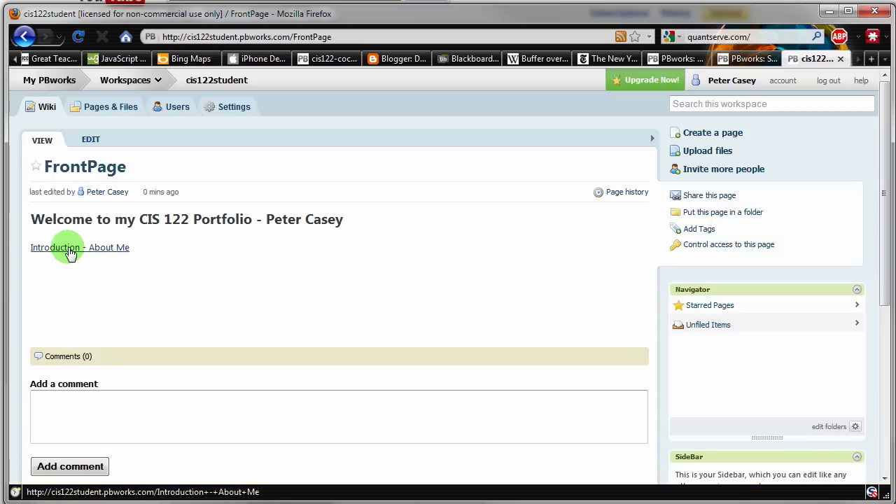
Step: Follow the Introduction - About Me link and create that page
click(69, 250)
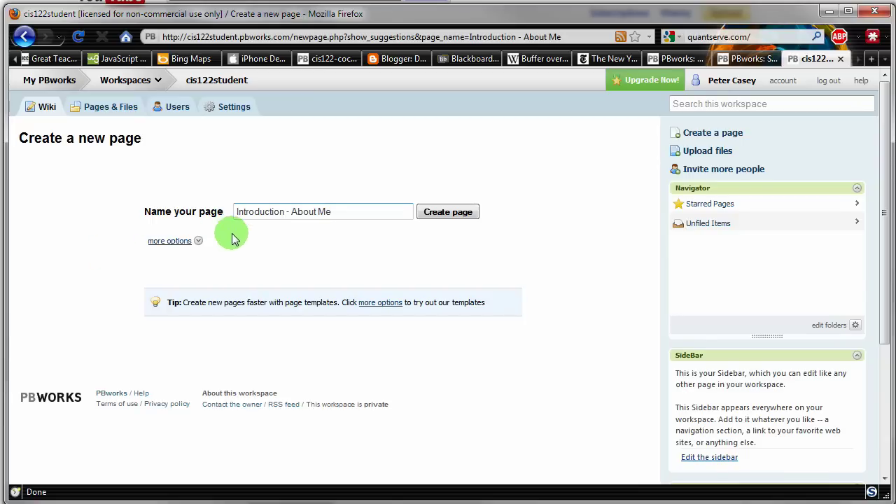
click(453, 212)
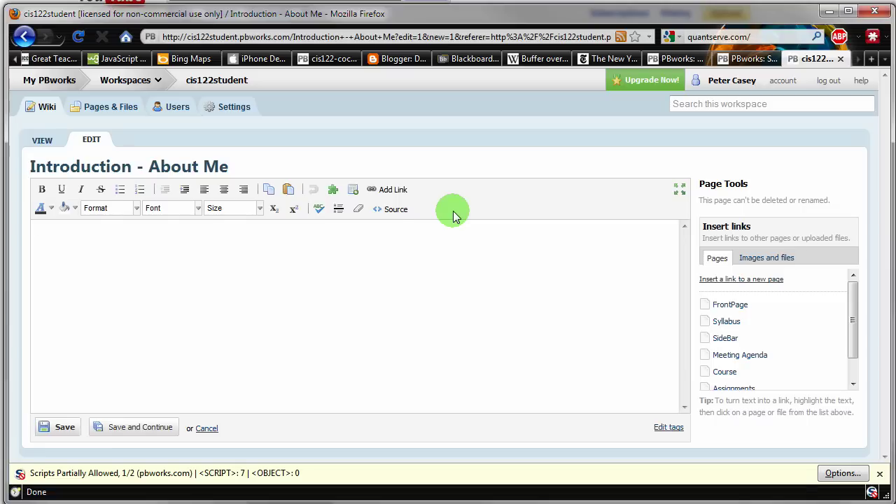
Step: Type the student's name and a 'My background.....' line into the empty page
click(296, 242)
text(Peter Casey)
key(Return)
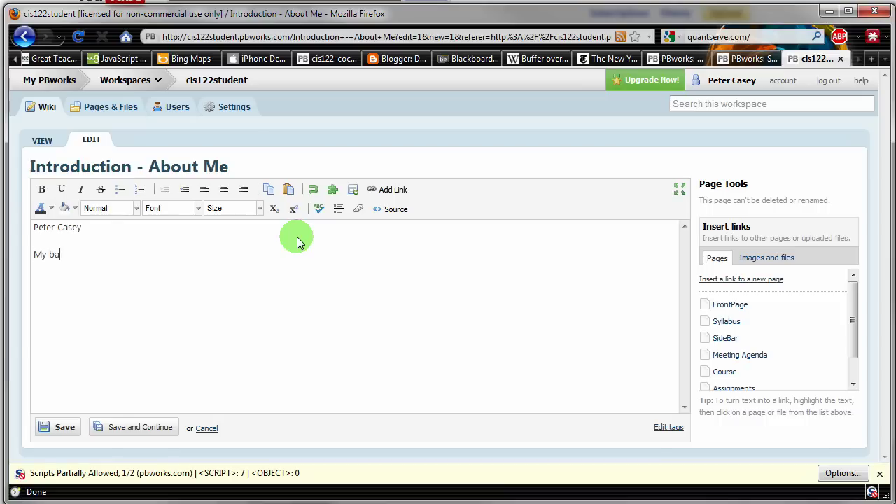
text(My background.....)
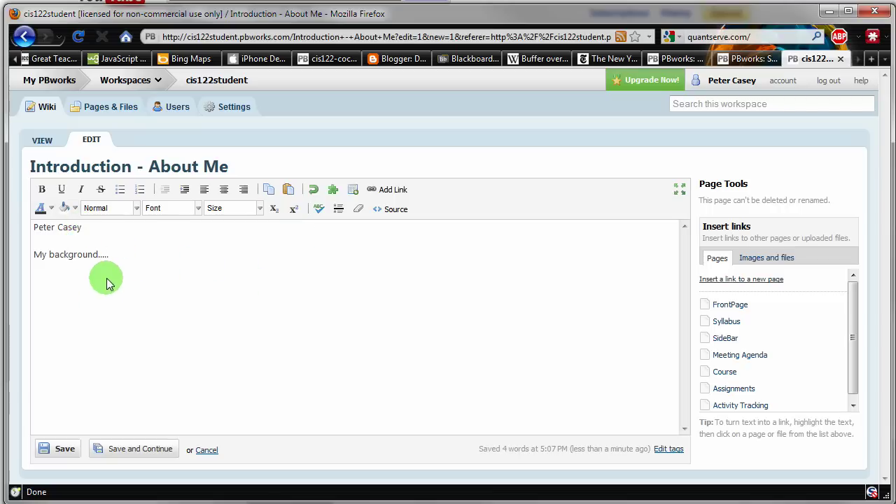
Step: Make the name line bold at 14pt
drag(82, 228, 37, 237)
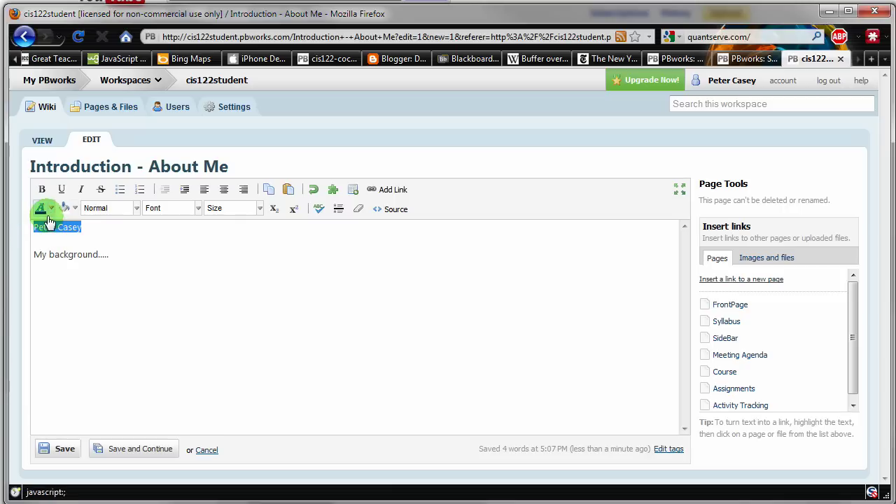
click(41, 191)
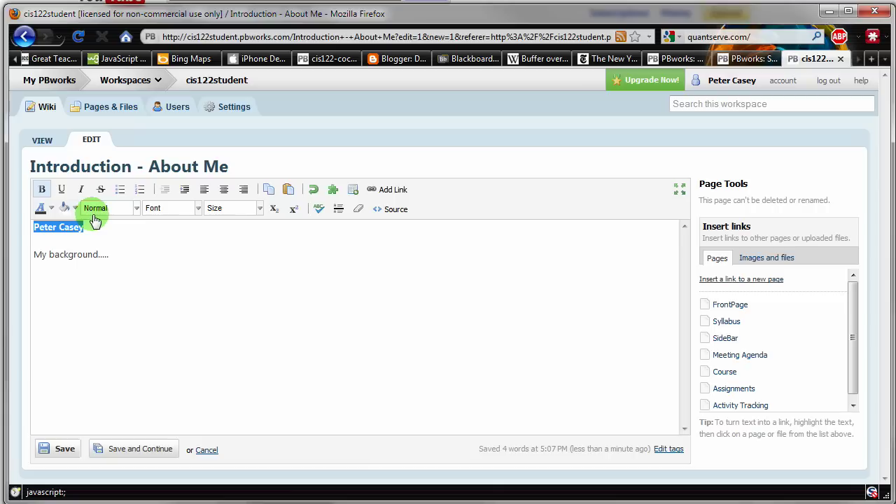
click(259, 209)
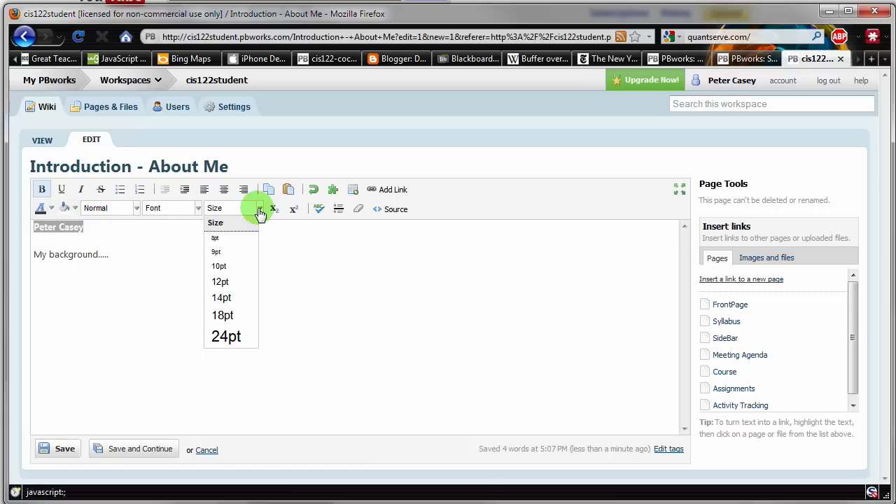
click(223, 299)
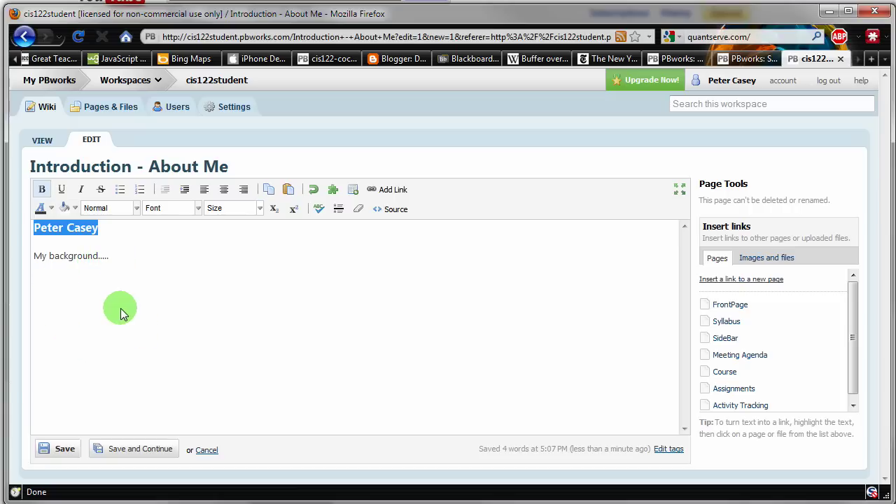
Step: Save the Introduction - About Me page and return to FrontPage via the Wiki tab
click(64, 450)
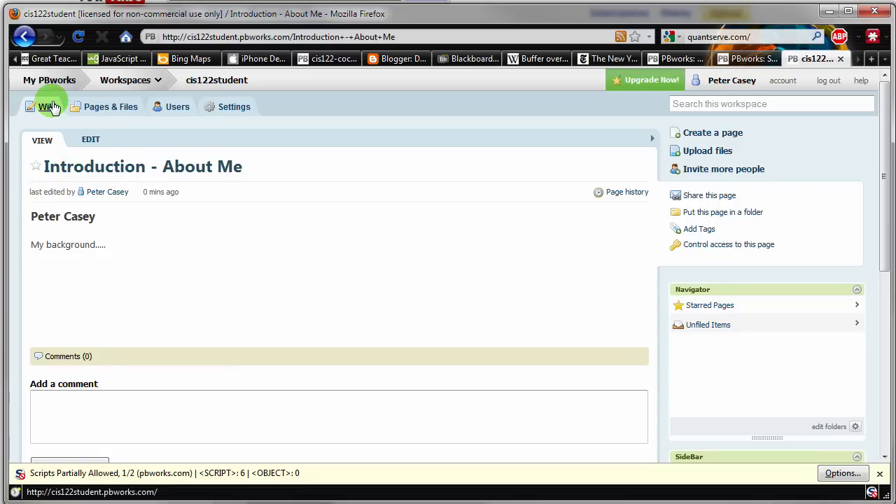
click(43, 111)
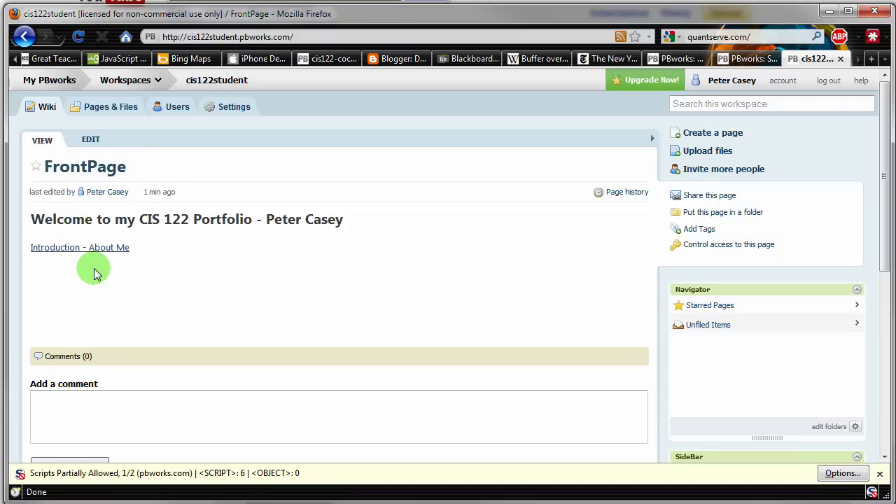
Step: Edit FrontPage and change its page title from 'FrontPage' to 'Home'
click(91, 138)
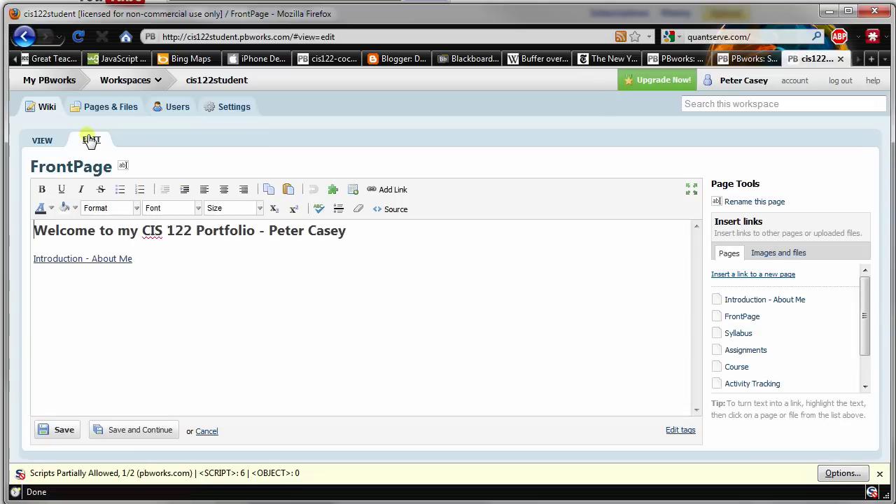
click(123, 168)
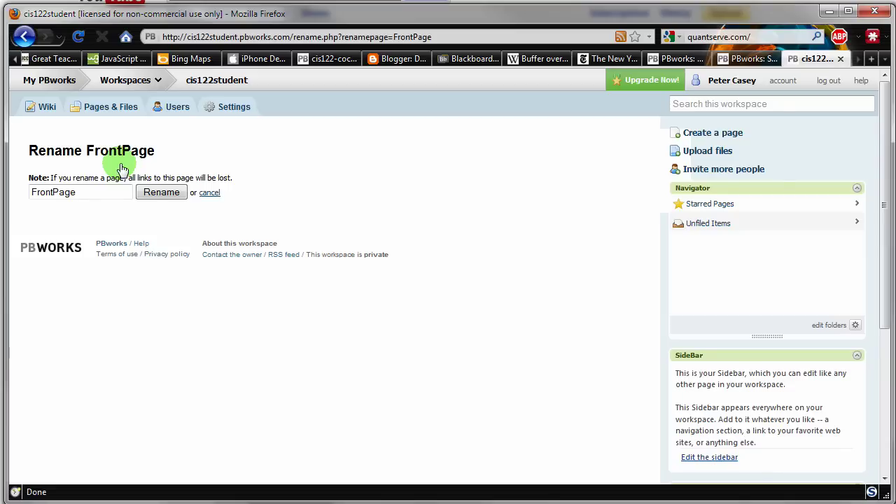
drag(88, 193, 30, 196)
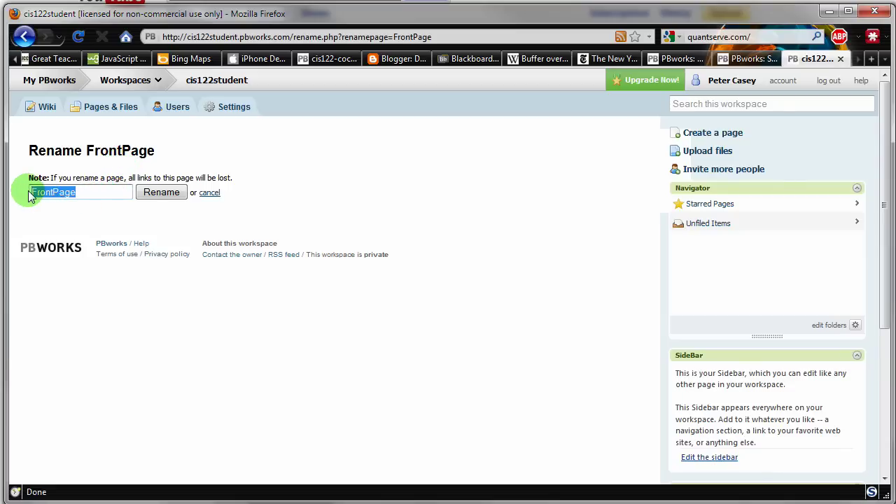
text(Home)
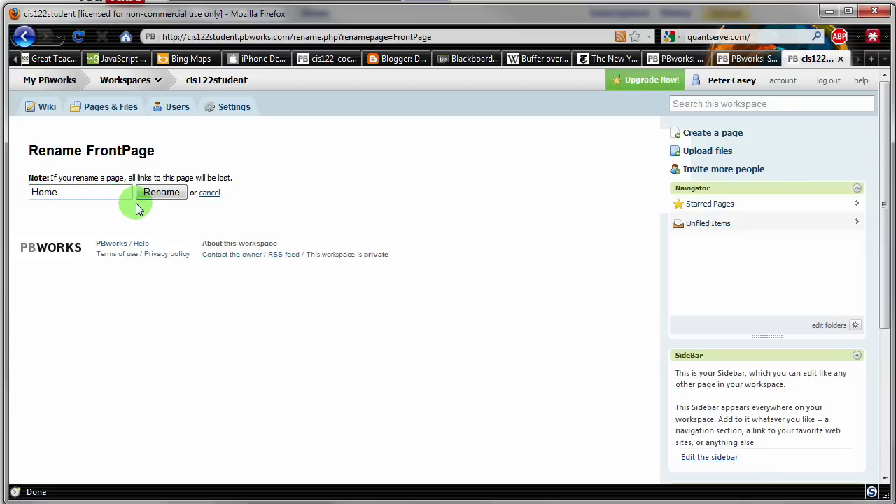
click(161, 195)
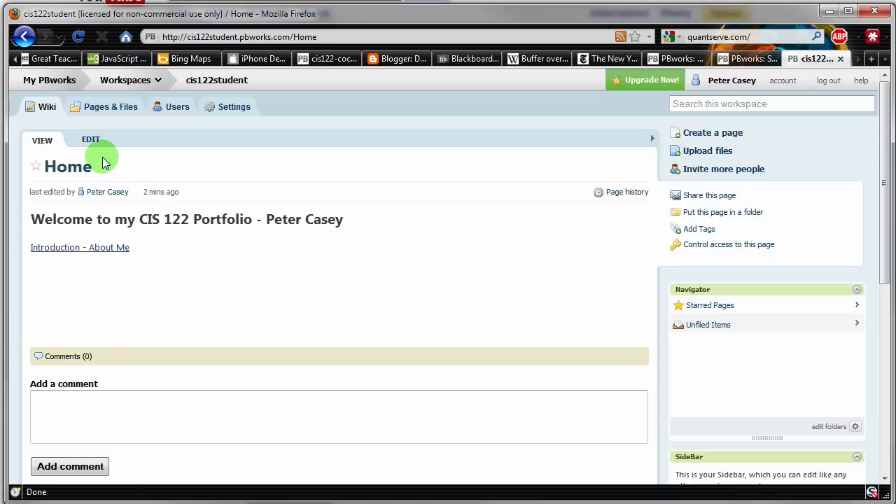
Step: Add a link to a new 'Practice with PBWorks' page beneath 'Introduction - About Me', then save Home
click(91, 139)
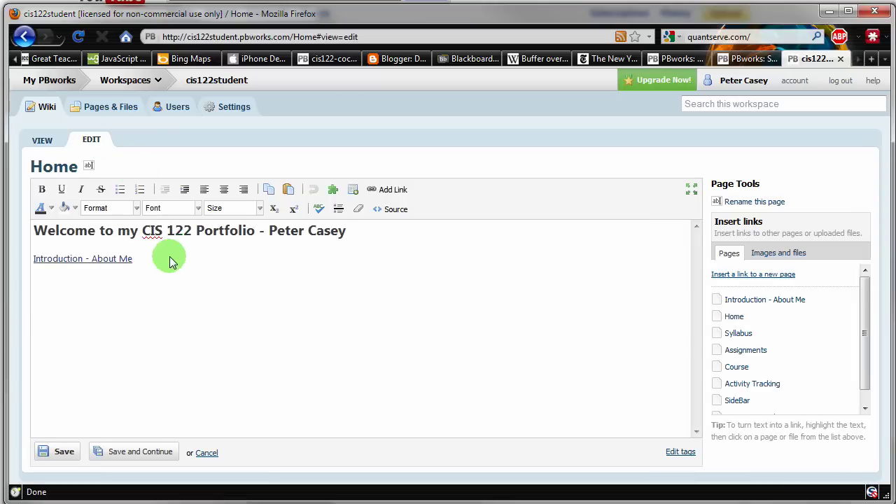
click(158, 266)
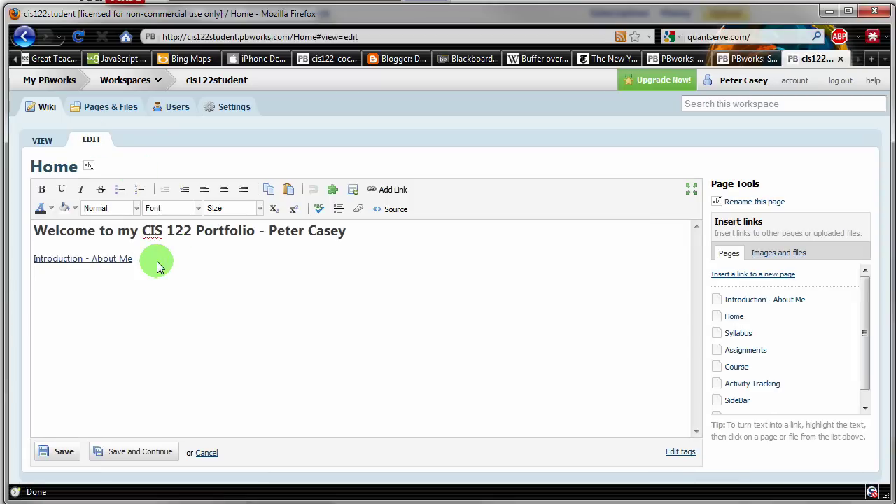
click(394, 192)
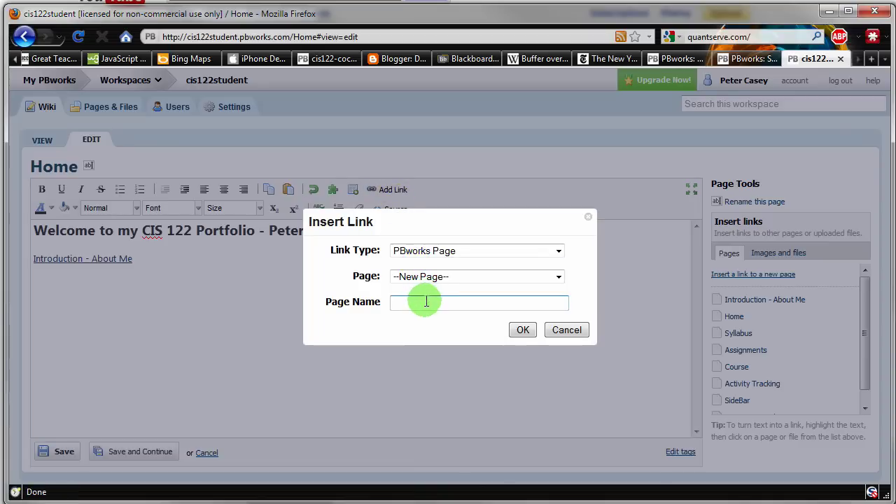
click(427, 302)
text(Practice)
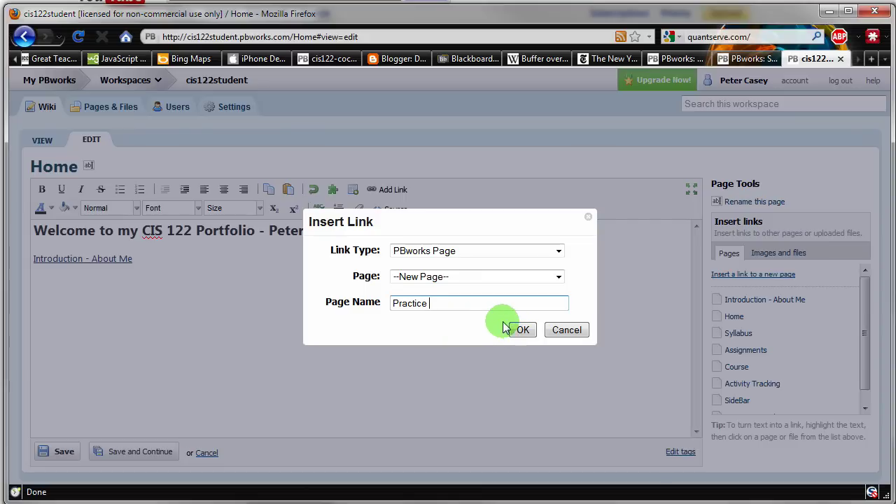
text(with PBWorks)
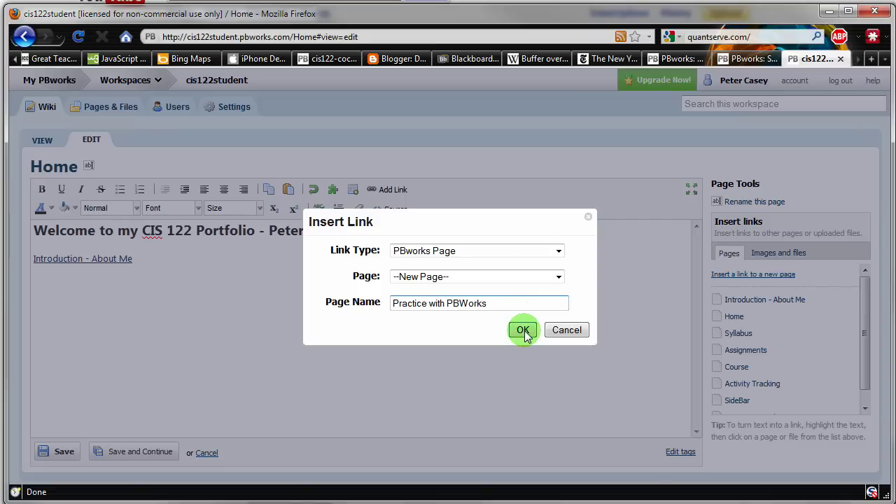
click(523, 332)
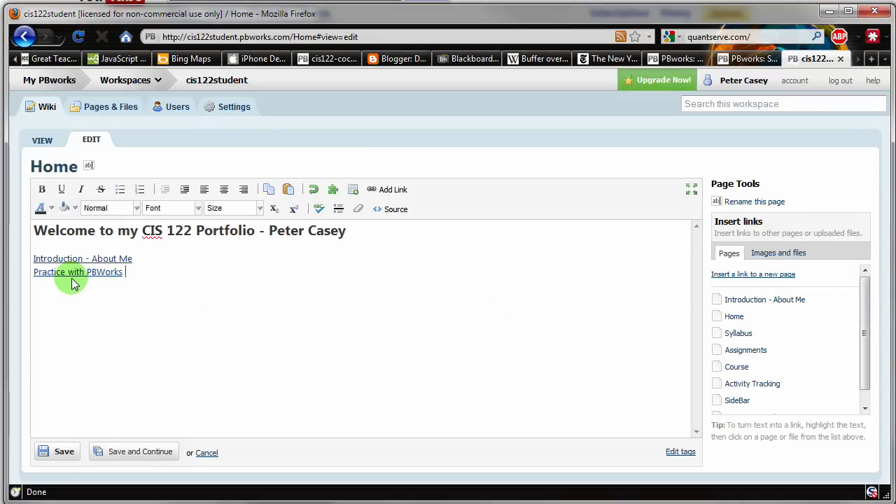
click(66, 448)
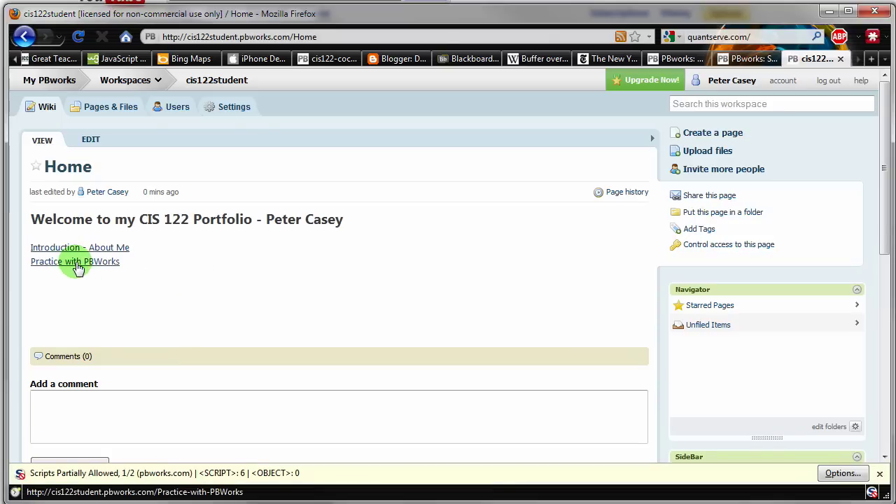
Step: Create the Practice with PBWorks page from its link and type 'Practice Page....' as the first line
click(78, 270)
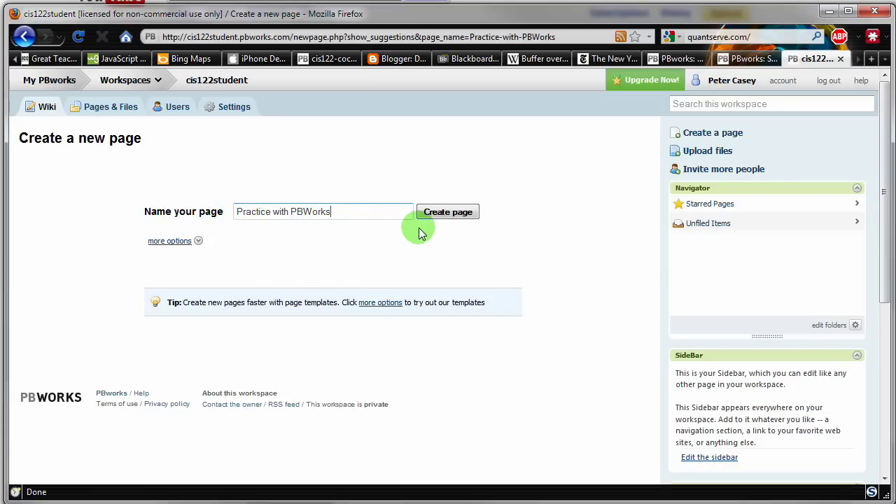
click(447, 215)
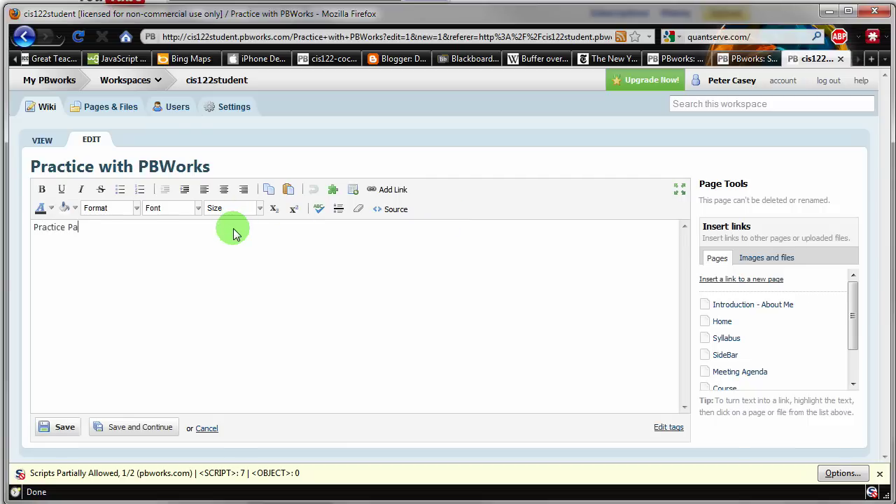
text(....)
key(Return)
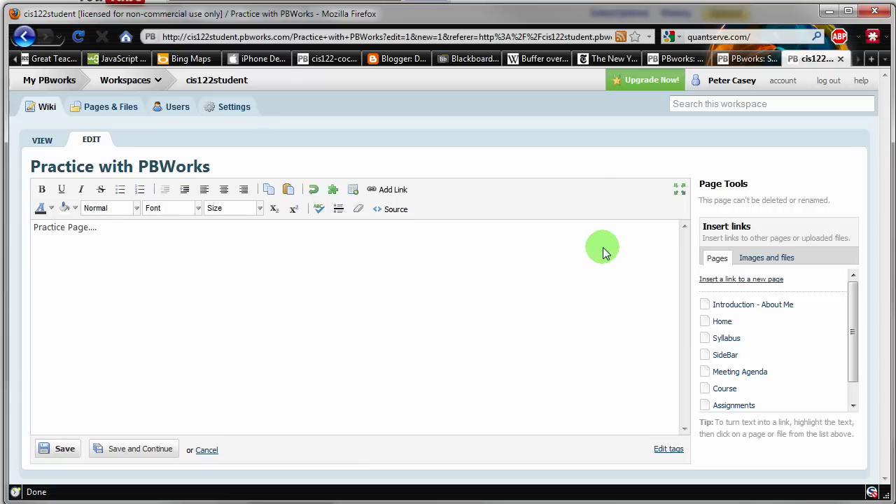
Step: Upload the iPad photo Steve_iPad.png to the workspace's images and files
click(766, 260)
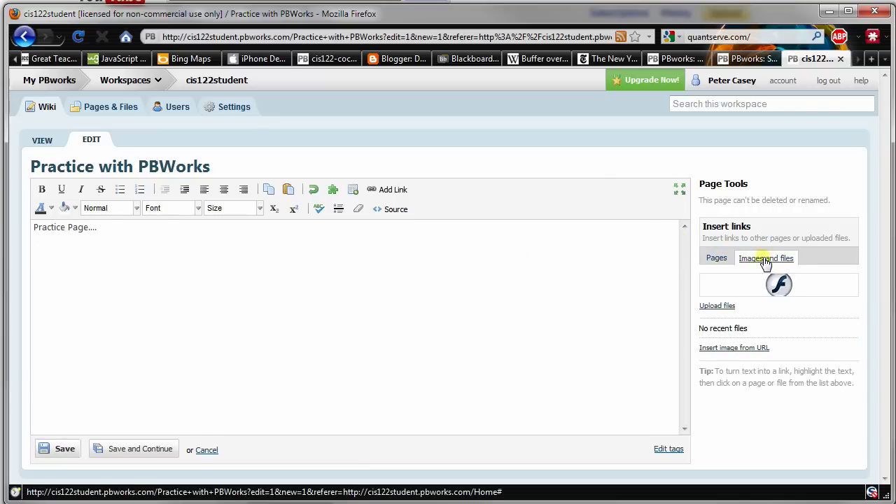
click(772, 264)
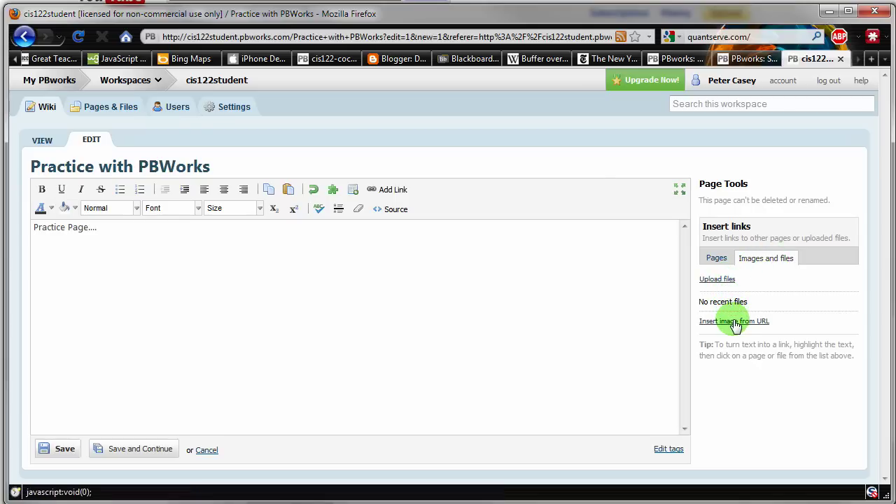
click(721, 280)
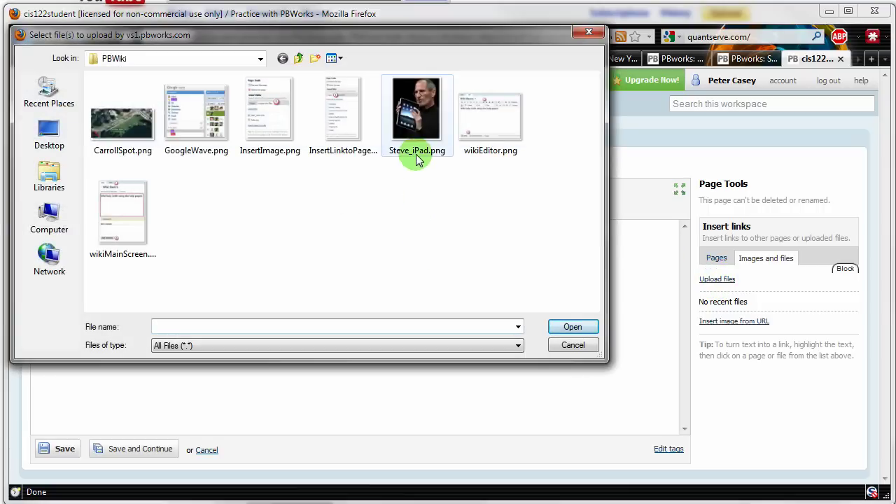
click(417, 120)
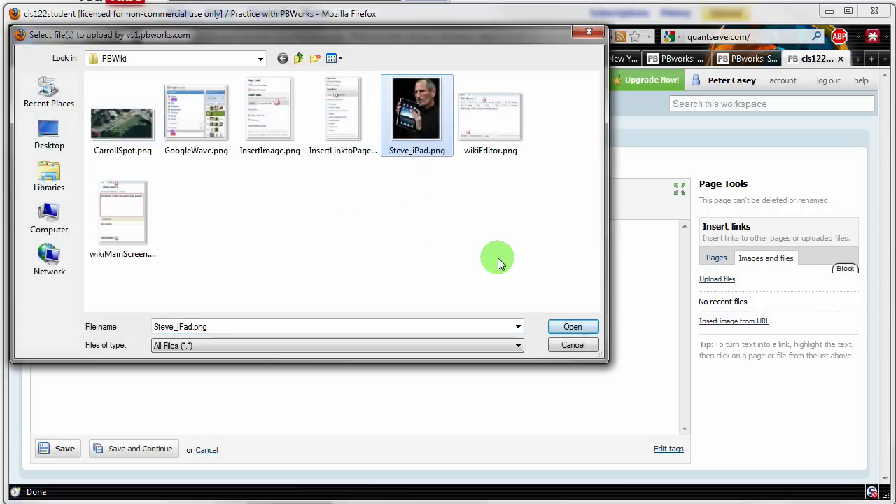
click(560, 323)
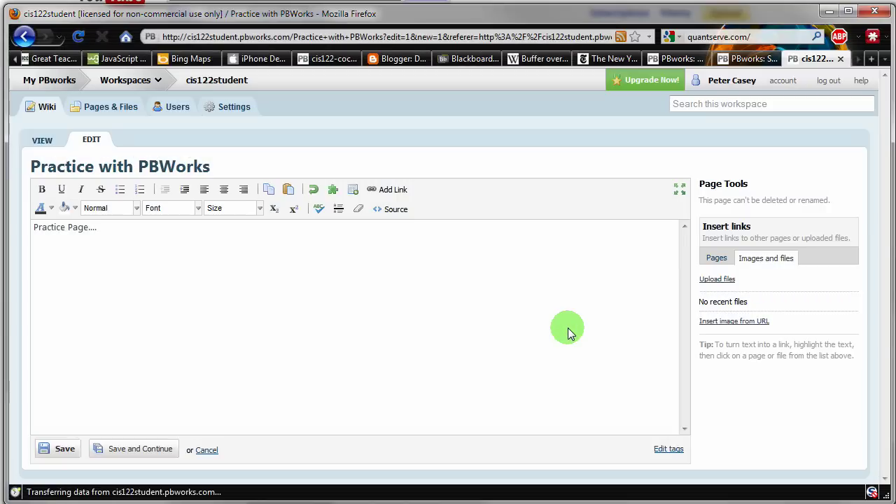
mouse_move(734, 308)
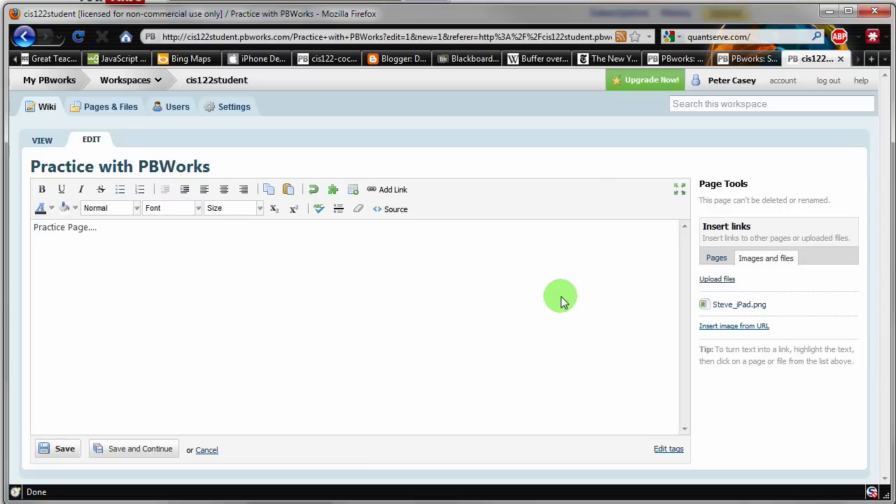
Step: Insert Steve_iPad.png into the page body below the 'Practice Page....' line
click(84, 257)
click(724, 306)
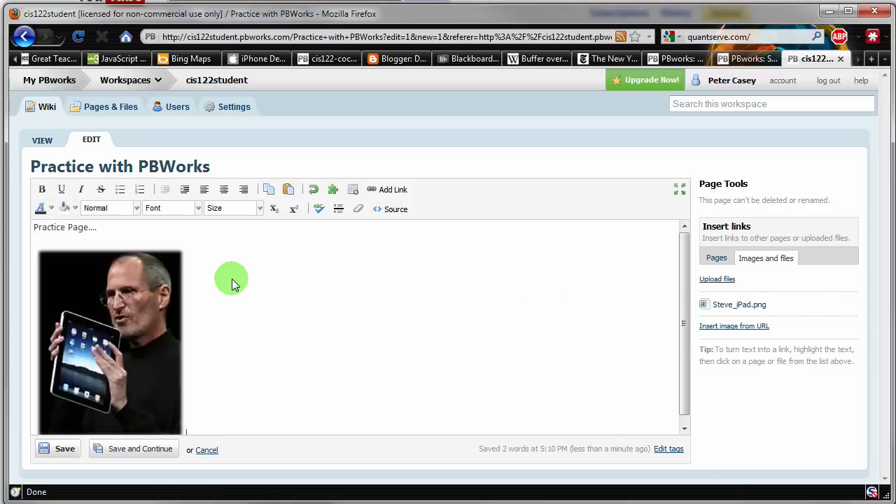
click(149, 302)
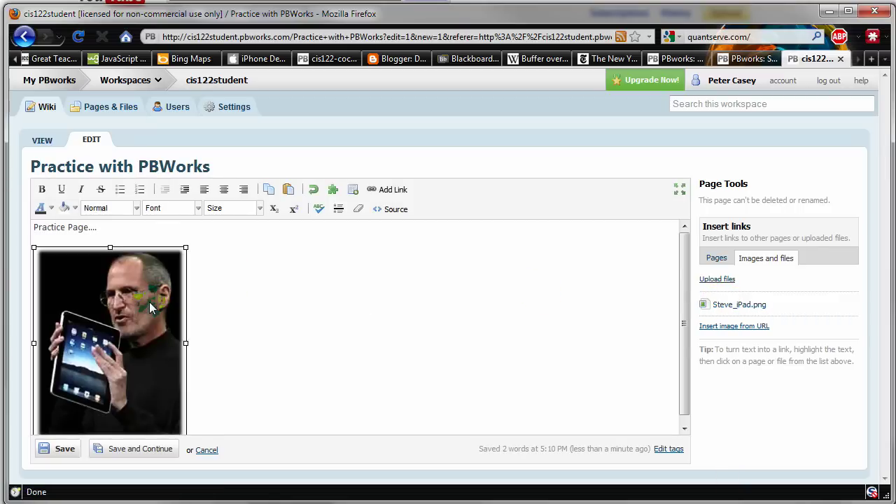
click(86, 232)
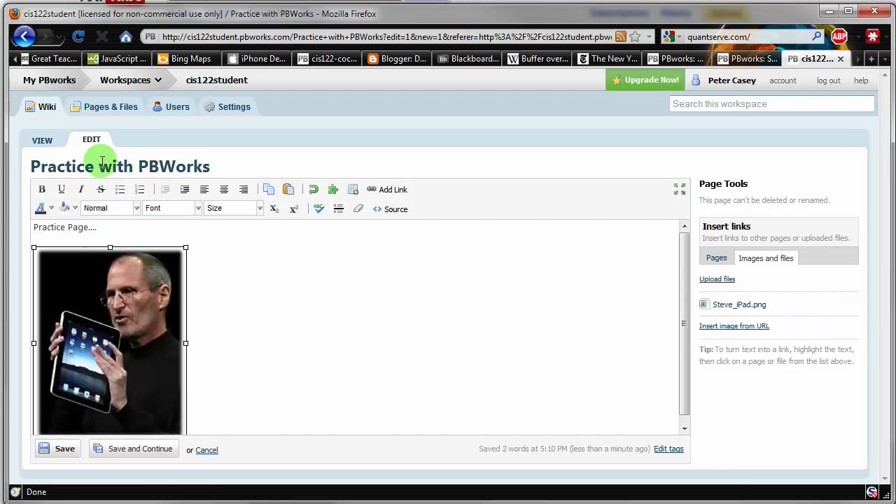
Step: Save the Practice with PBWorks page, dismiss the NoScript bar, and return to Home
click(61, 448)
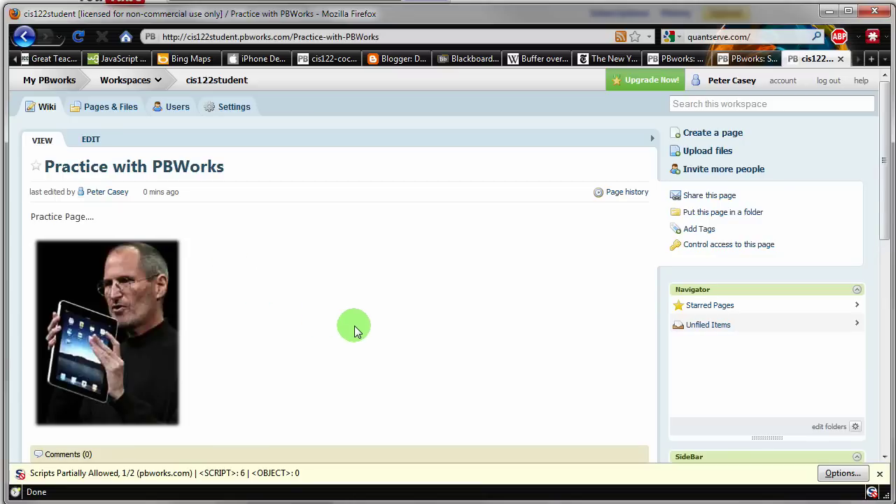
click(880, 475)
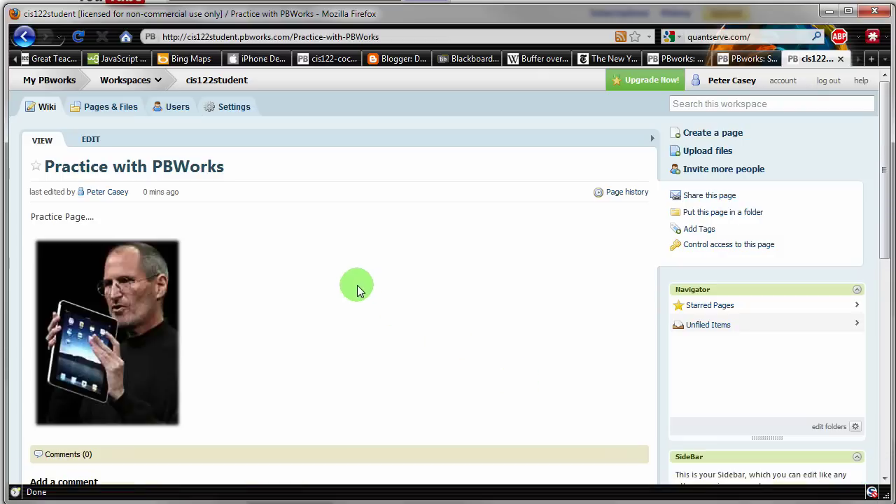
click(46, 111)
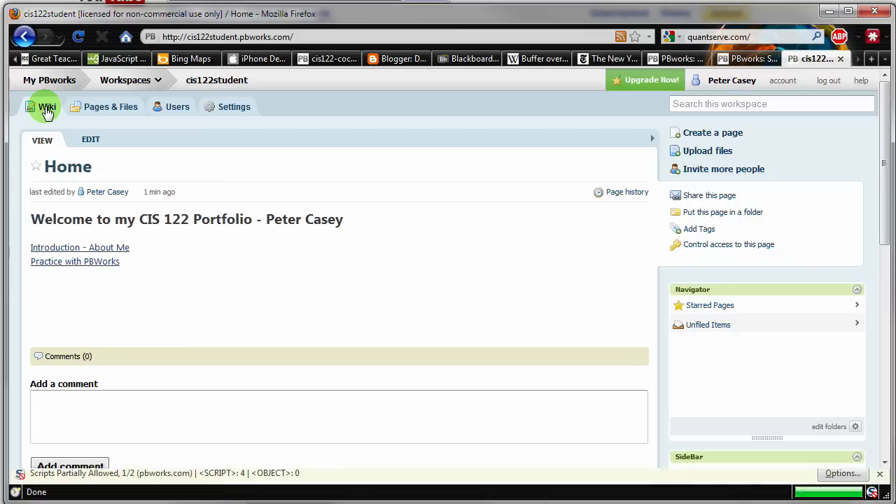
Step: Test the 'Introduction - About Me' and 'Practice with PBWorks' links, returning to Home after each
click(94, 249)
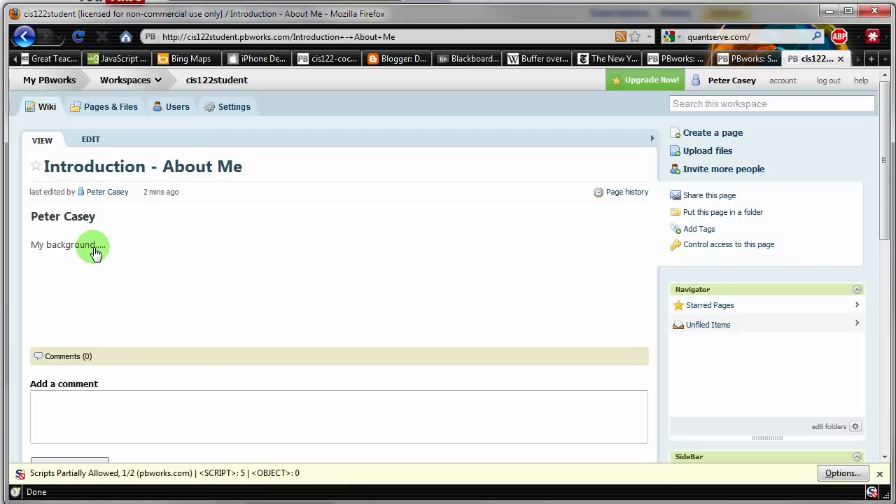
key(alt+Left)
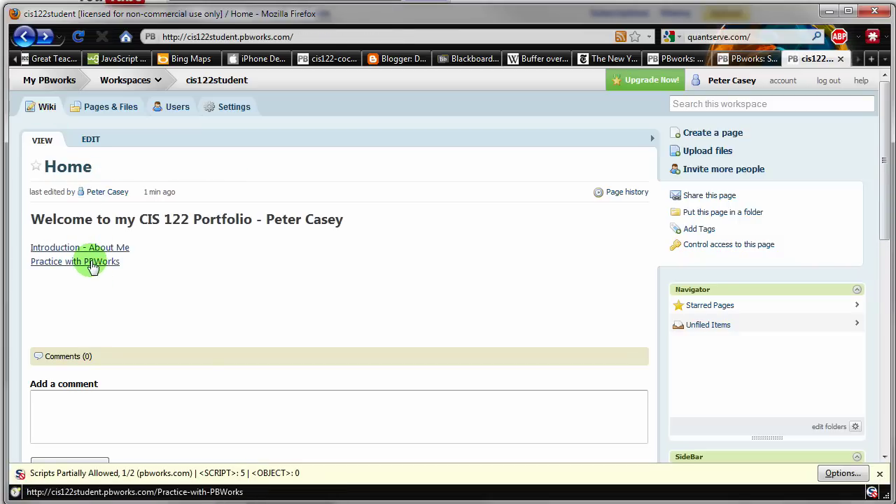
click(93, 264)
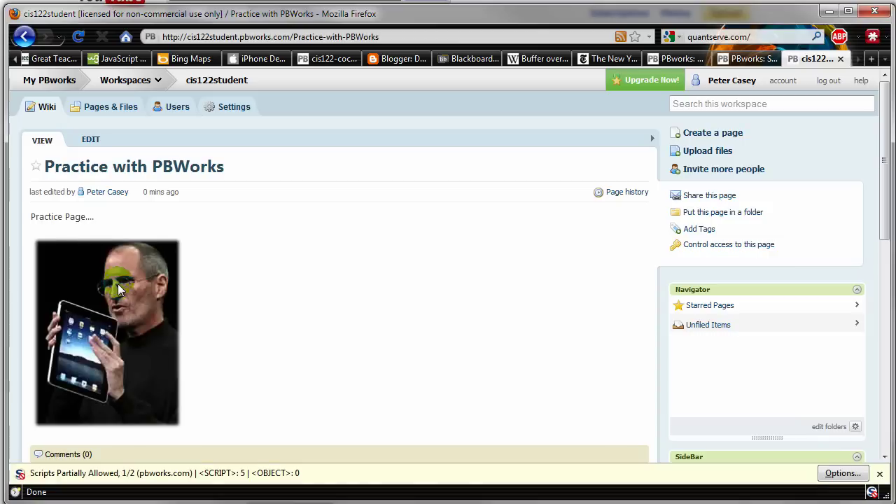
key(alt+Left)
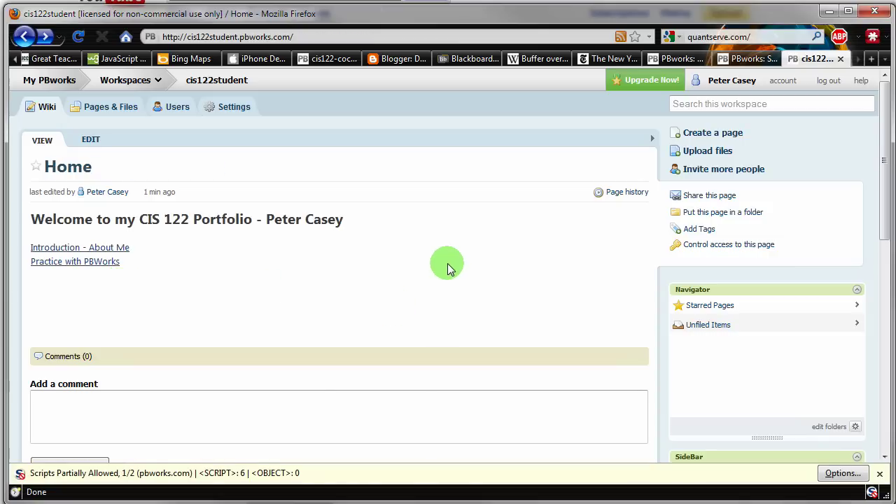